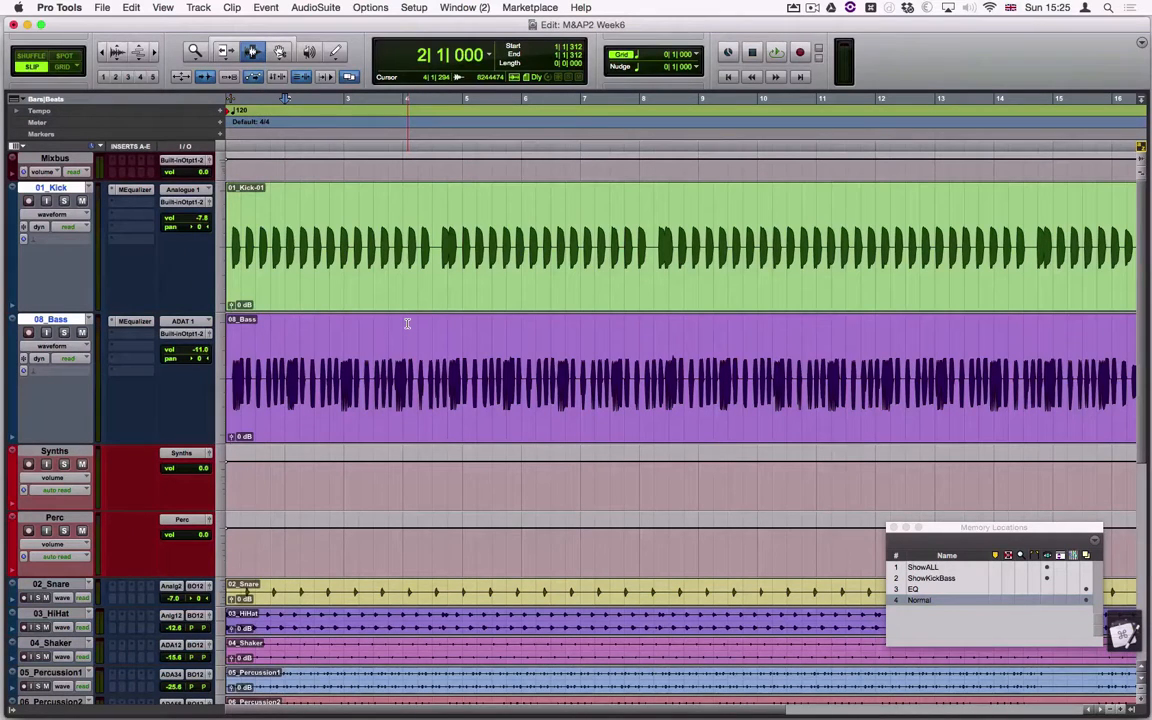
Step: Play from the session start and mark a playback selection ending at about bar 4 beat 4 on the kick and bass tracks
{"action": "key", "text": "Return"}
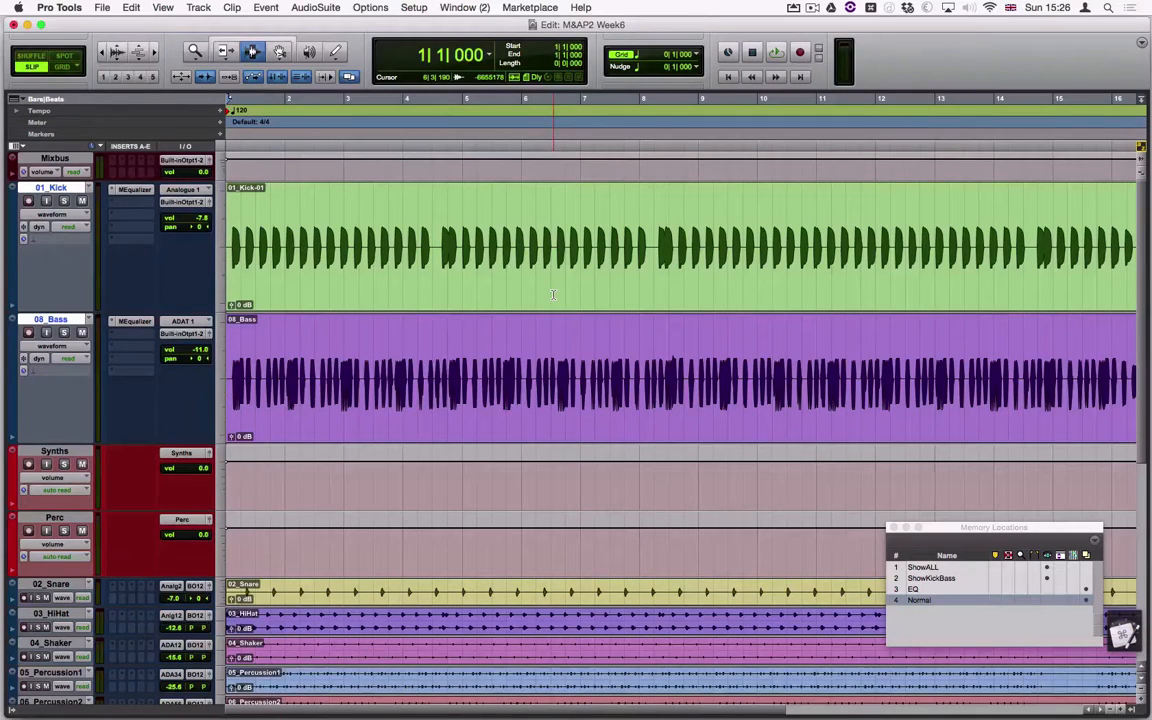
{"action": "key", "text": "space"}
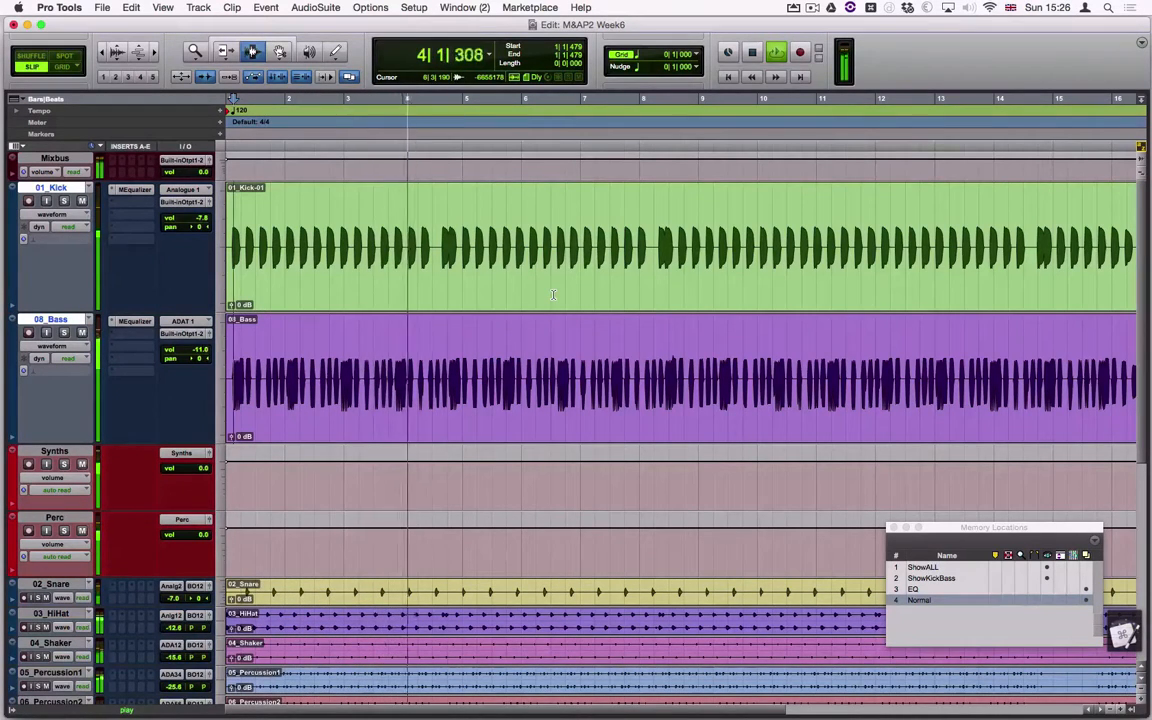
{"action": "key", "text": "Up"}
{"action": "key", "text": "space"}
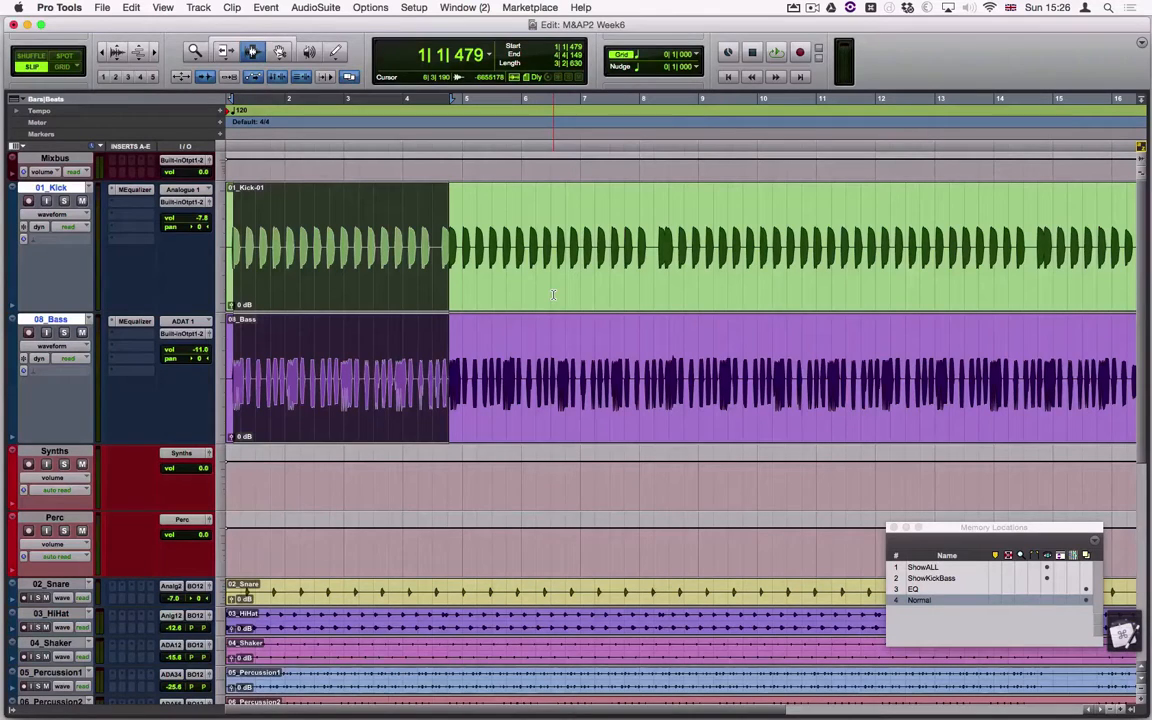
Step: Mute the Synths track and recall the ShowKickBass memory location to show only the kick and bass tracks
{"action": "left_click", "coordinate": [82, 464]}
{"action": "left_click", "coordinate": [940, 580]}
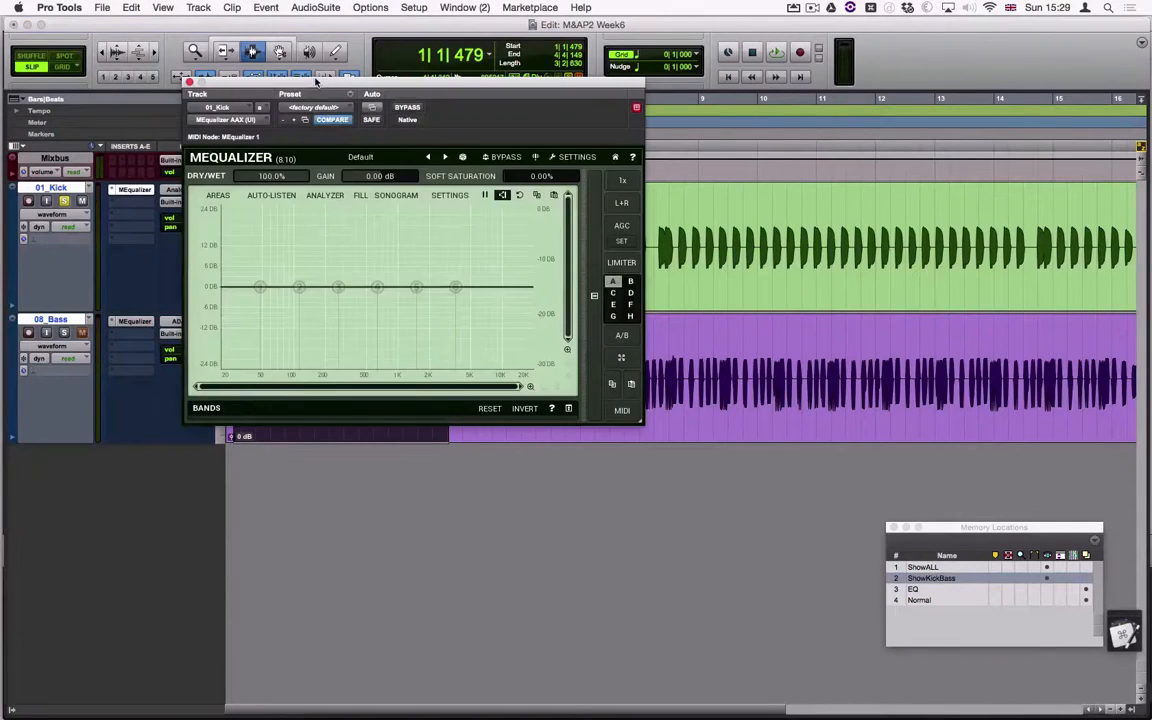
Step: Move the kick's MEqualizer window clear of the track controls and audition the soloed kick
{"action": "left_click_drag", "start_coordinate": [372, 85], "coordinate": [500, 77]}
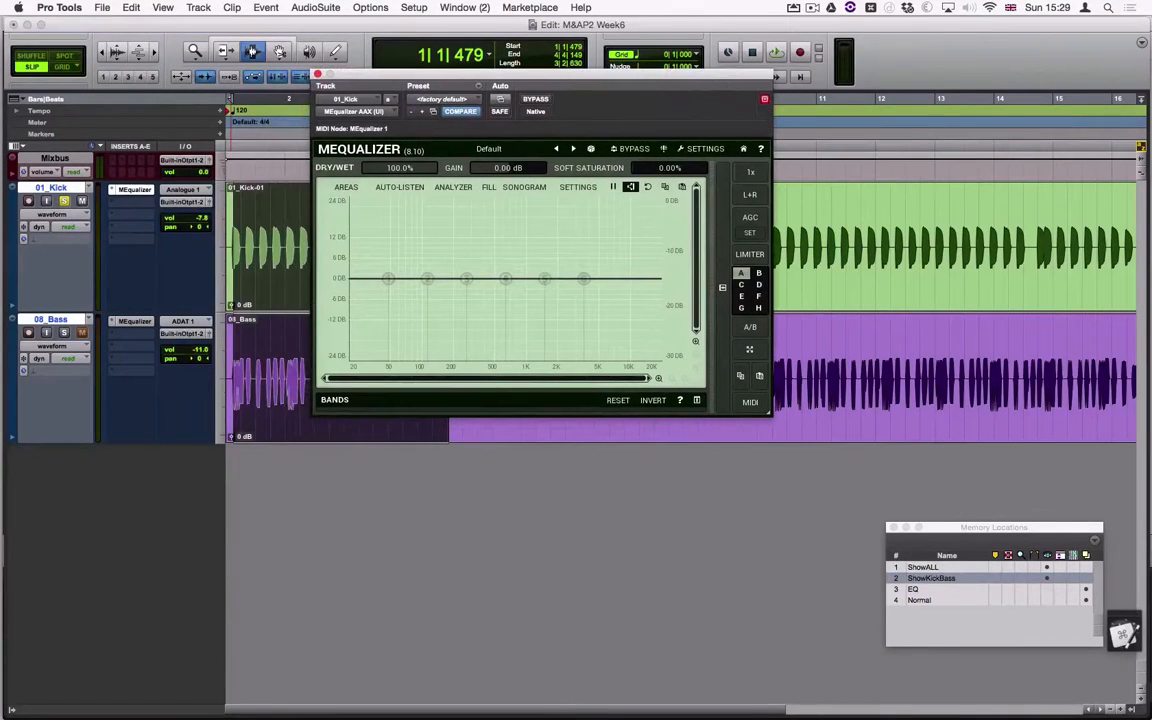
{"action": "key", "text": "space"}
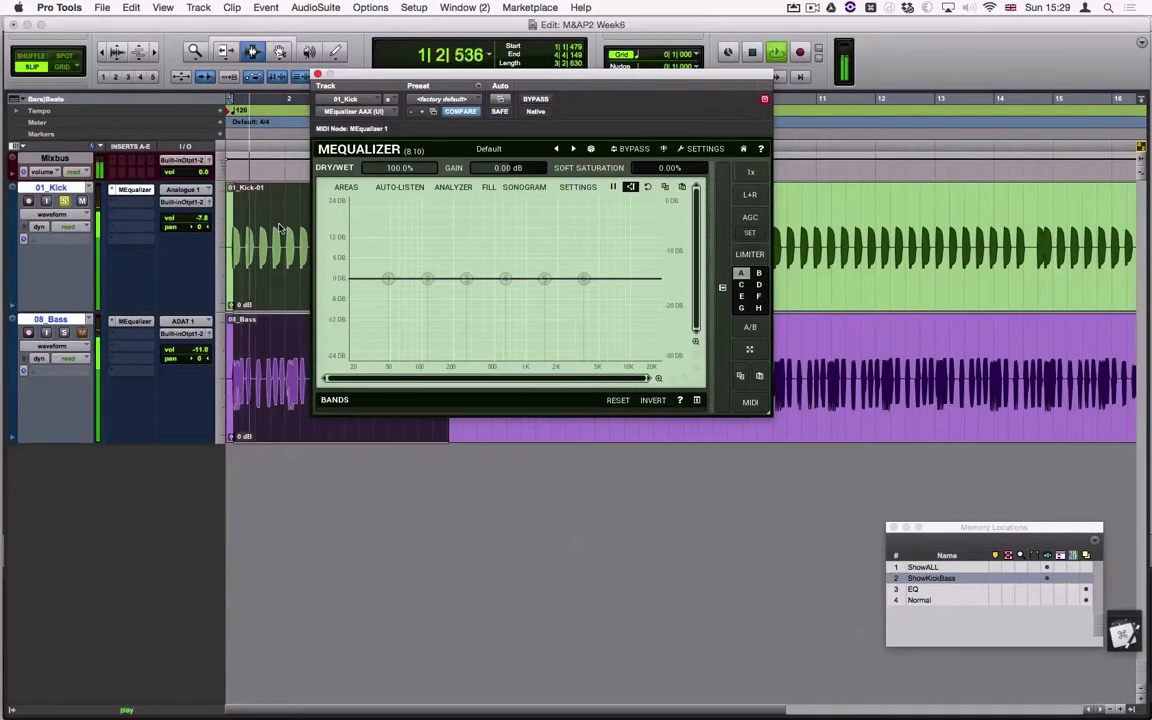
{"action": "key", "text": "space"}
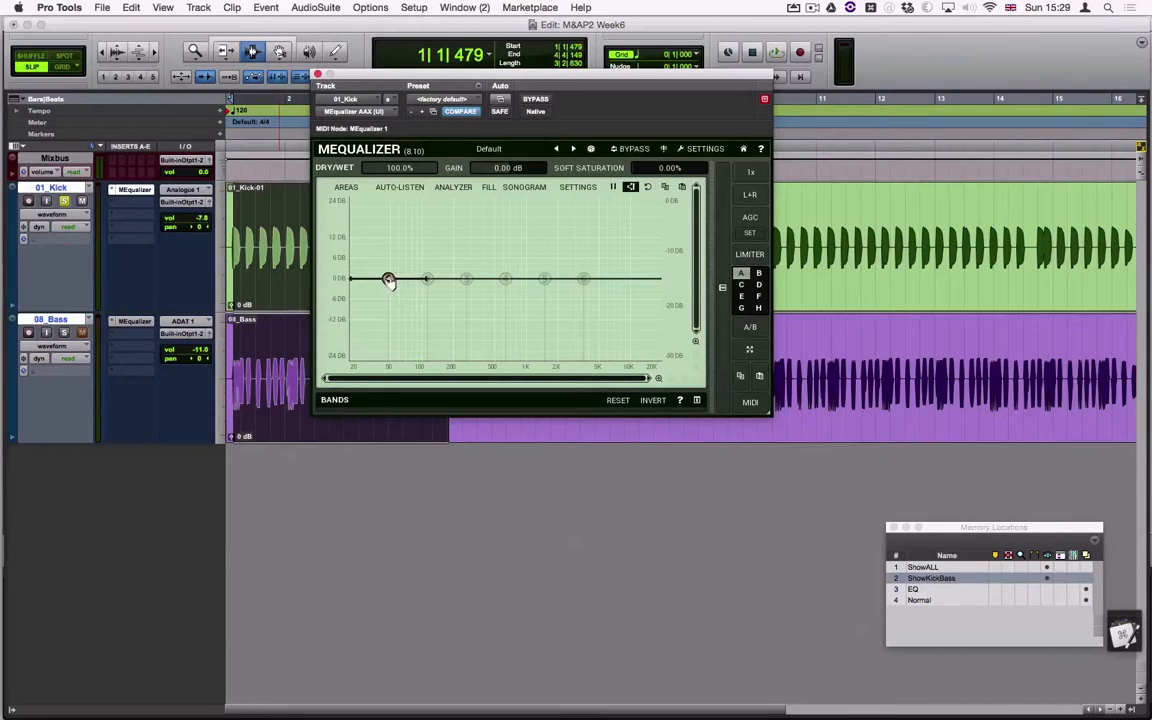
Step: Enable band 1 of the kick's equalizer and make it a 12 dB/oct high-pass filter
{"action": "left_click", "coordinate": [389, 279]}
{"action": "double_click", "coordinate": [389, 280]}
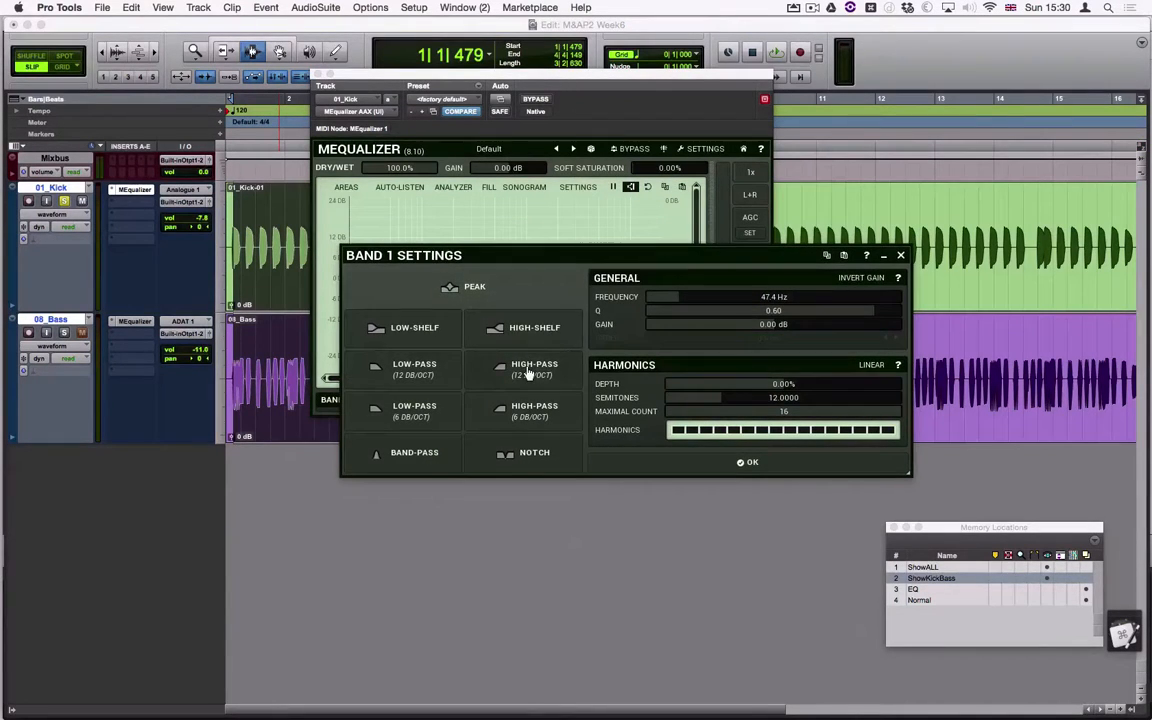
{"action": "left_click", "coordinate": [528, 372]}
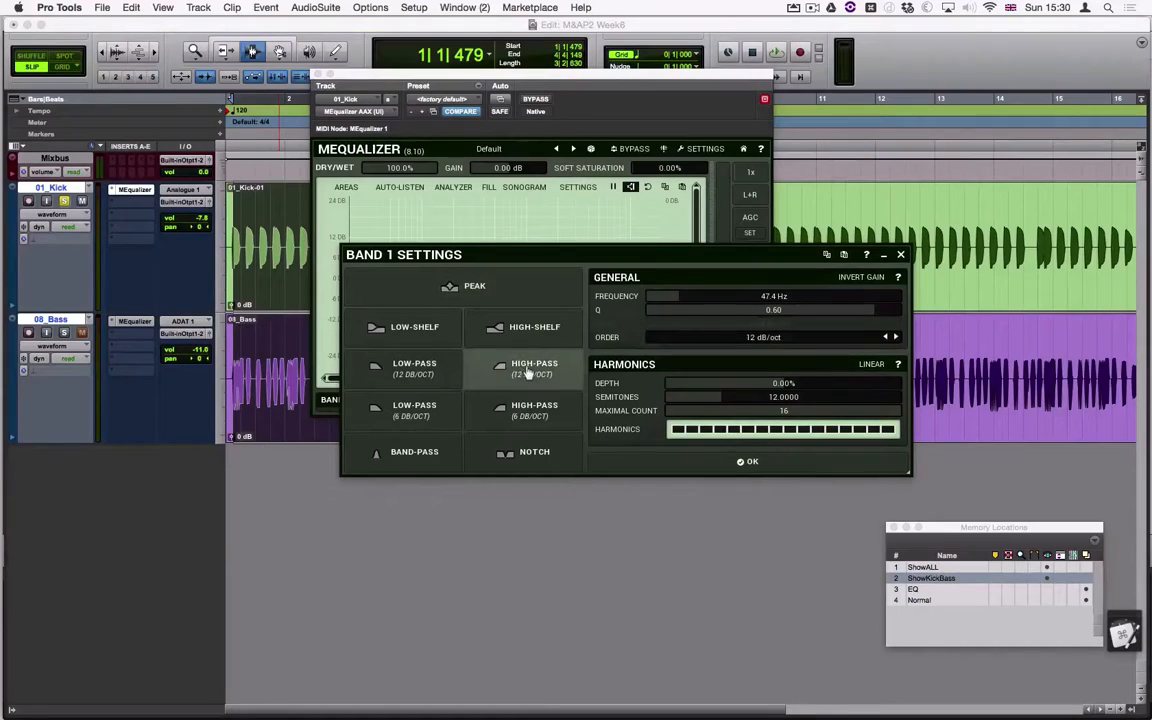
{"action": "left_click", "coordinate": [746, 463]}
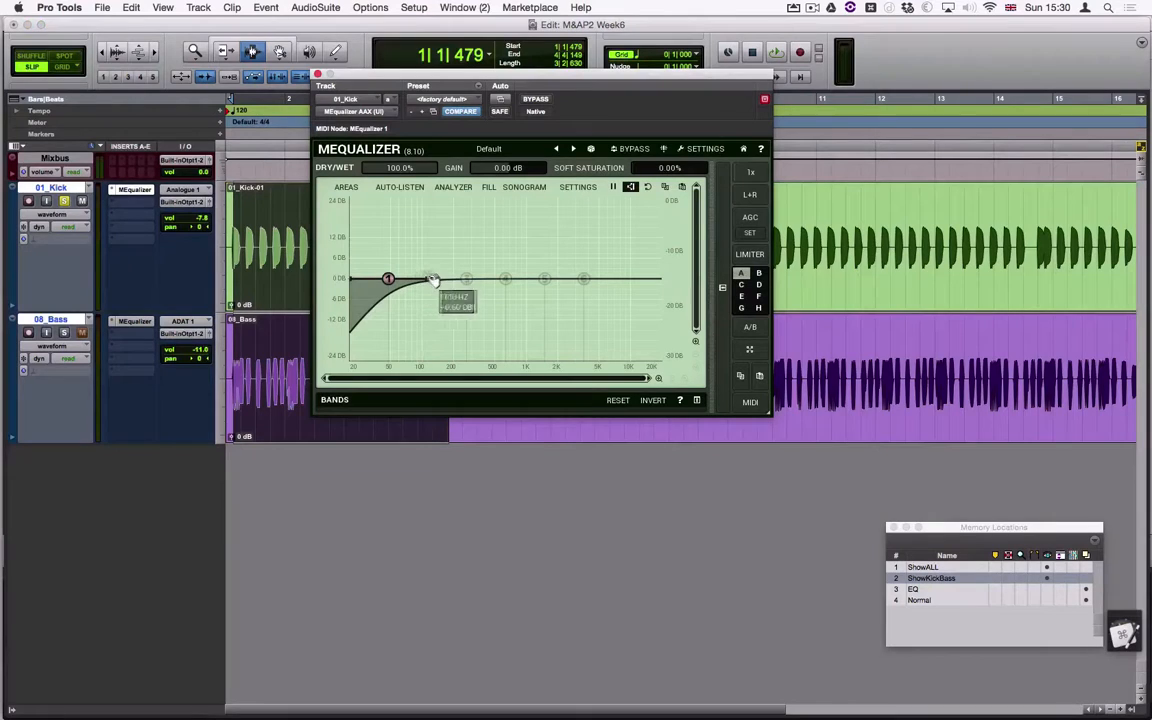
Step: Raise band 1's Q until the kick's high-pass filter has a resonant peak of about 17 dB at its cutoff
{"action": "scroll", "coordinate": [390, 280], "scroll_direction": "up", "scroll_amount": 5}
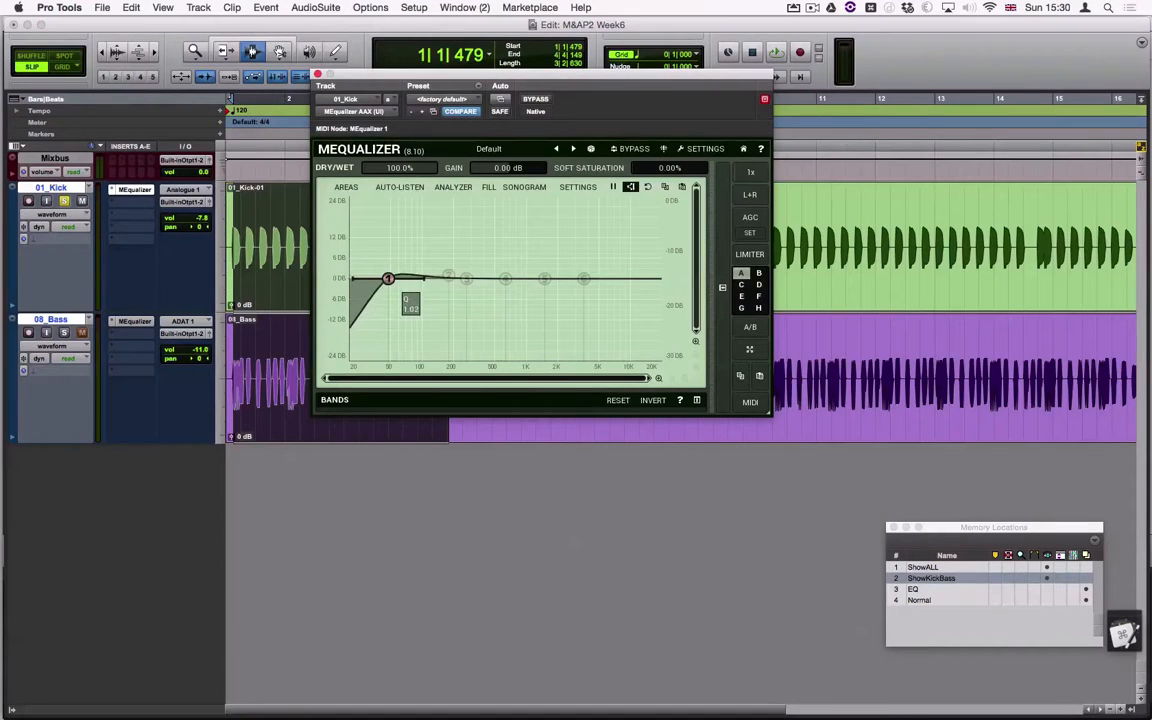
{"action": "scroll", "coordinate": [388, 278], "scroll_direction": "up", "scroll_amount": 6}
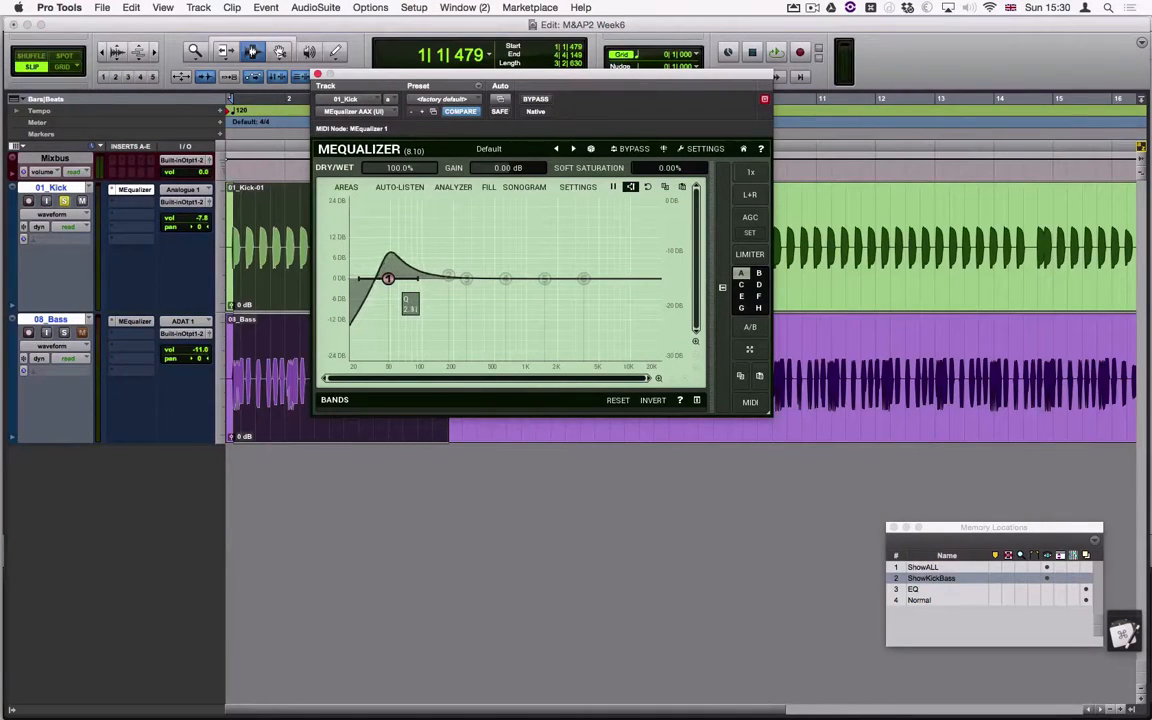
{"action": "scroll", "coordinate": [388, 278], "scroll_direction": "up", "scroll_amount": 6}
{"action": "scroll", "coordinate": [388, 278], "scroll_direction": "up", "scroll_amount": 4}
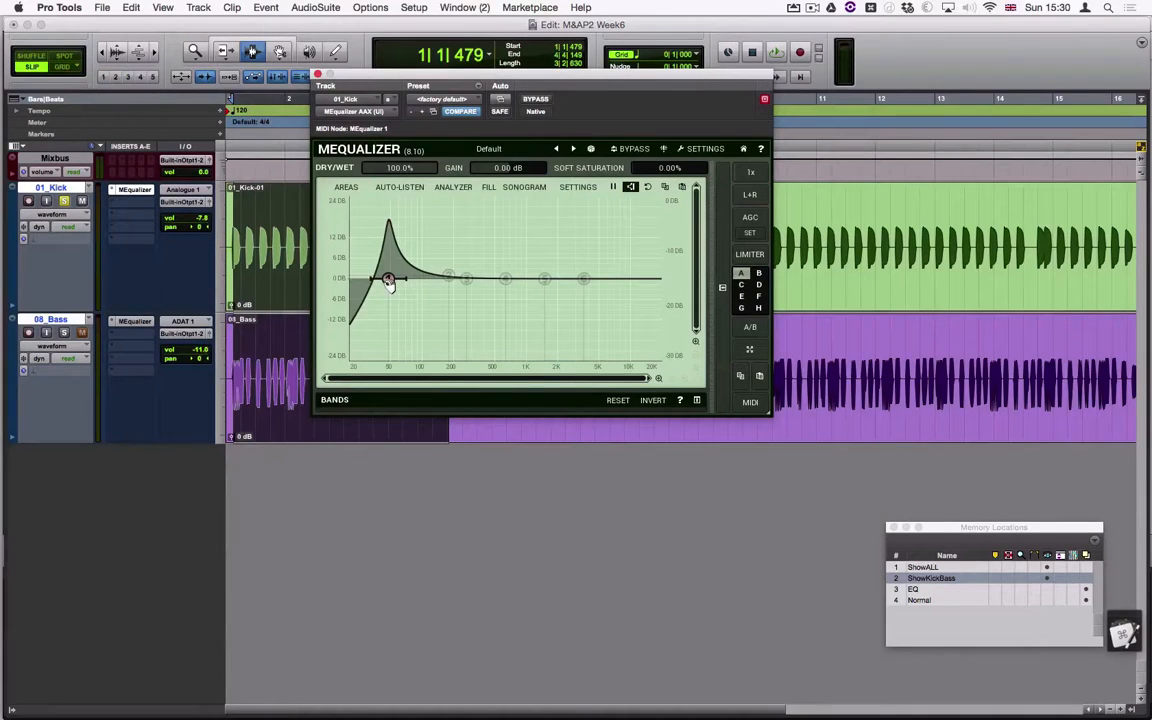
Step: Move the kick's high-pass cutoff up to just above 200 Hz and audition the result
{"action": "left_click_drag", "start_coordinate": [388, 278], "coordinate": [453, 280]}
{"action": "key", "text": "space"}
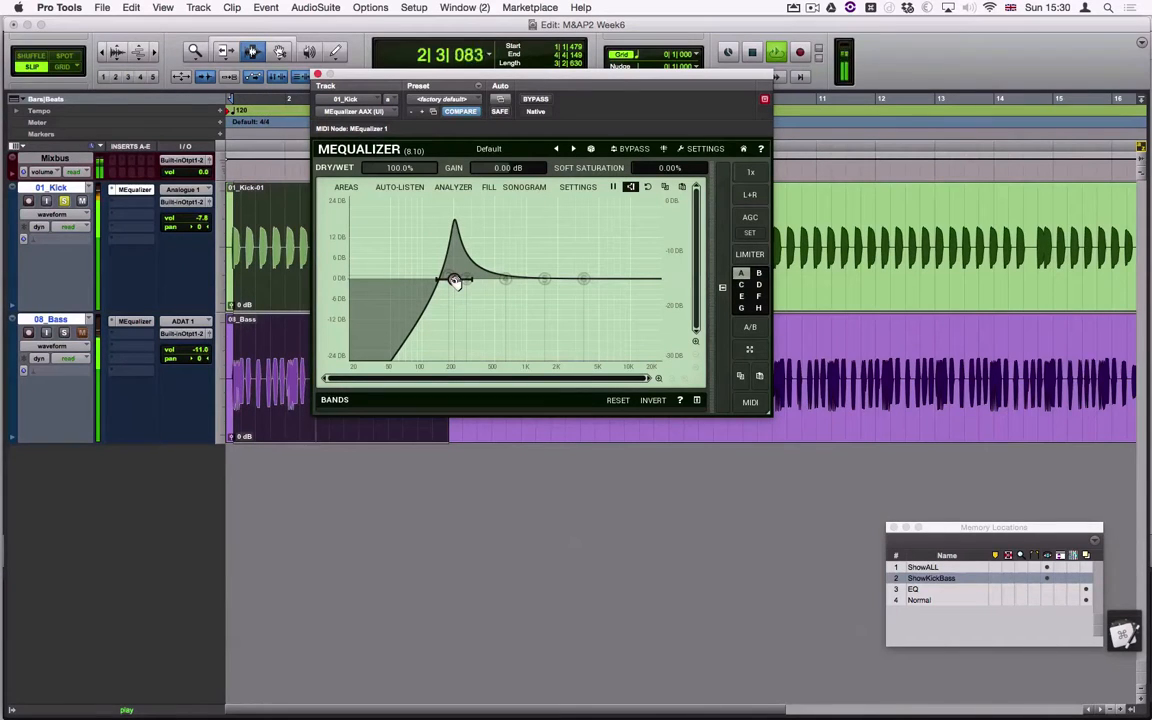
{"action": "key", "text": "space"}
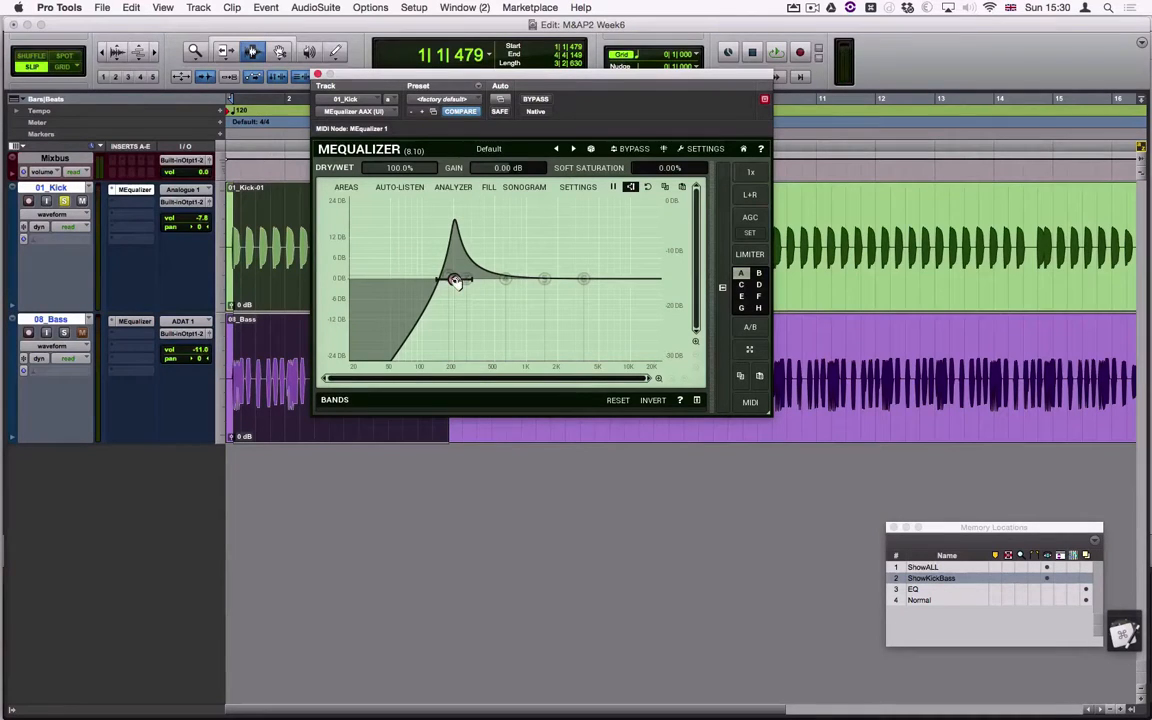
Step: Sweep the kick's resonant high-pass cutoff down to about 30 Hz during playback and settle it at about 50 Hz
{"action": "key", "text": "space"}
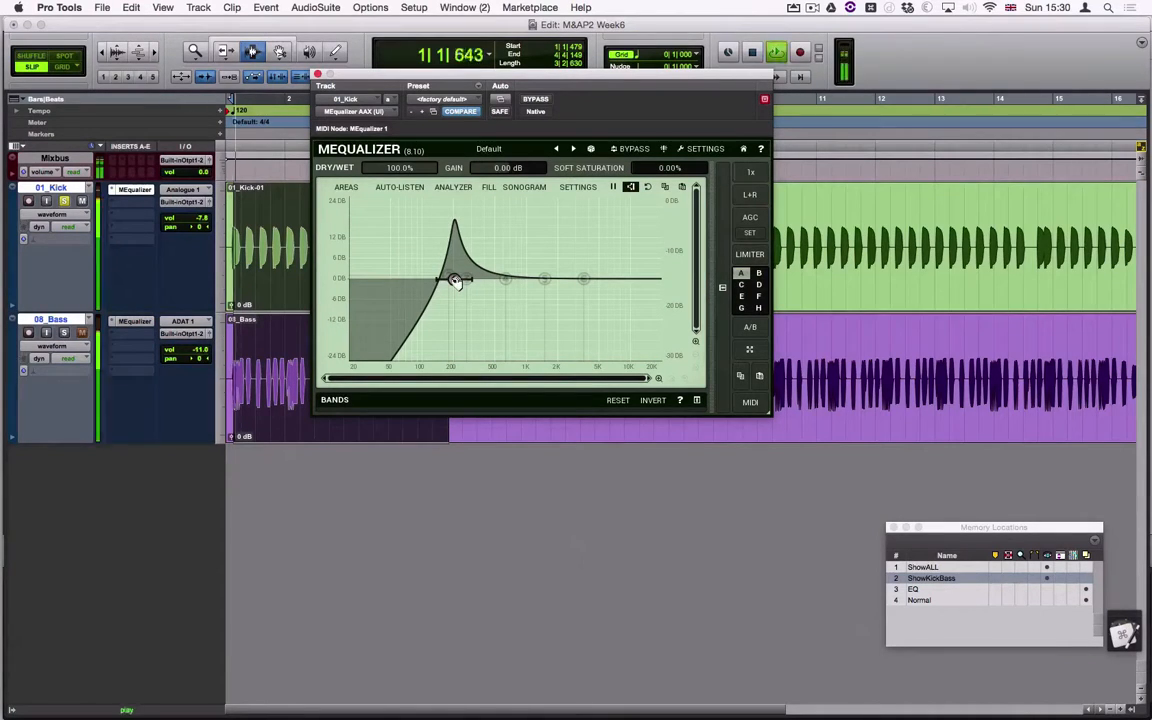
{"action": "left_click_drag", "start_coordinate": [455, 280], "coordinate": [370, 279]}
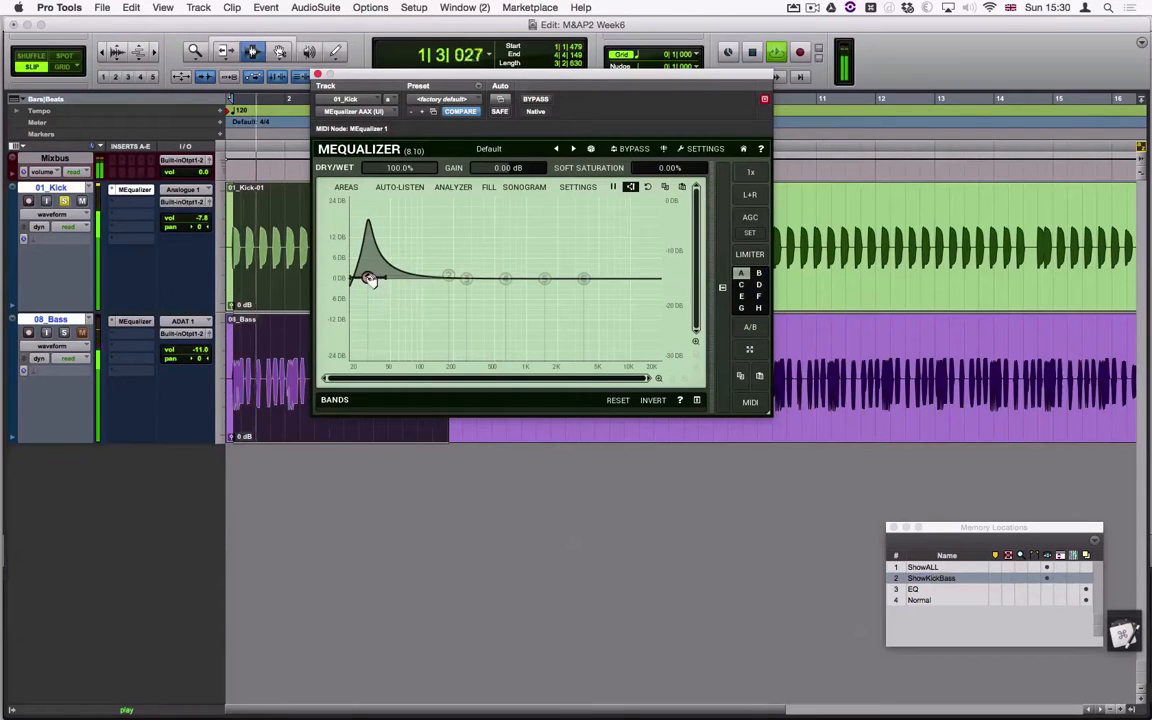
{"action": "key", "text": "space"}
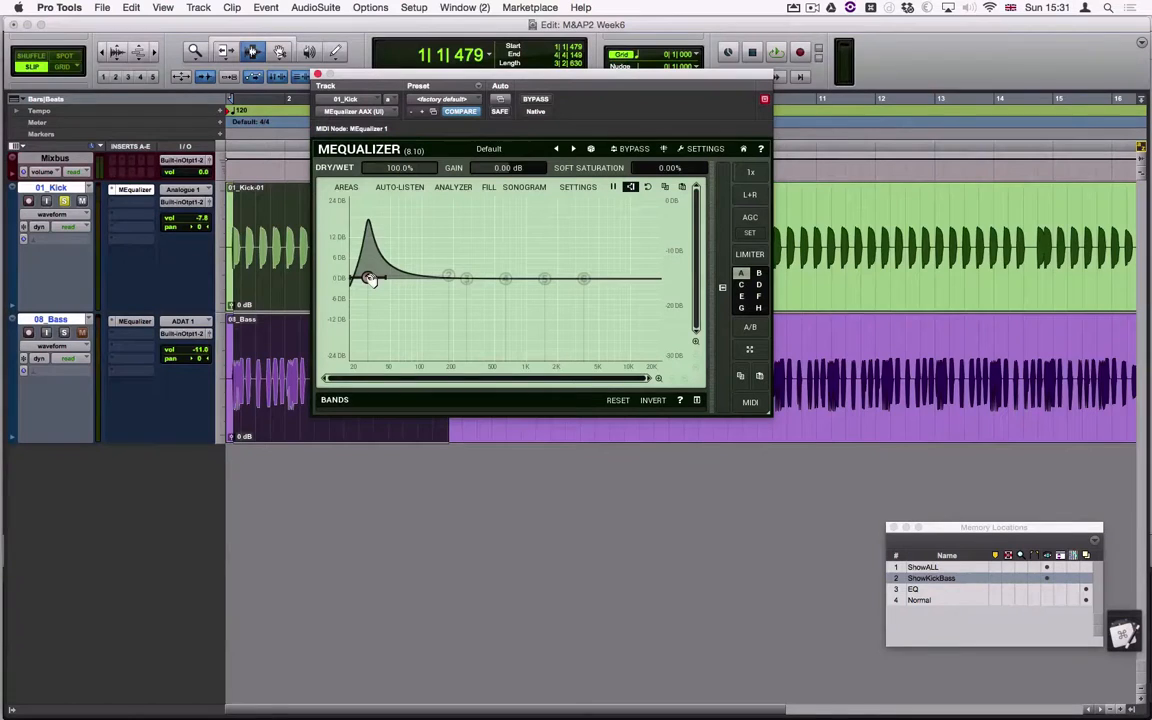
{"action": "key", "text": "space"}
{"action": "left_click_drag", "start_coordinate": [369, 278], "coordinate": [393, 280]}
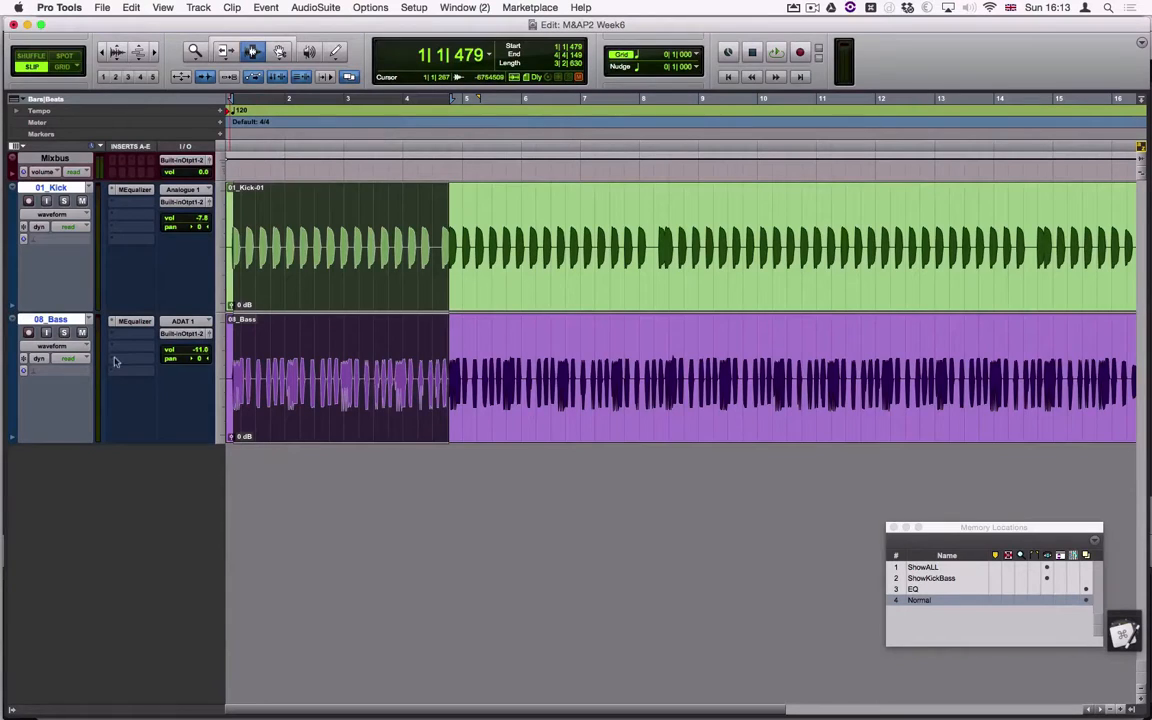
Step: Solo the bass track, open its MEqualizer and enable the resonant high-pass filter on band 1
{"action": "left_click", "coordinate": [65, 333]}
{"action": "left_click", "coordinate": [123, 324]}
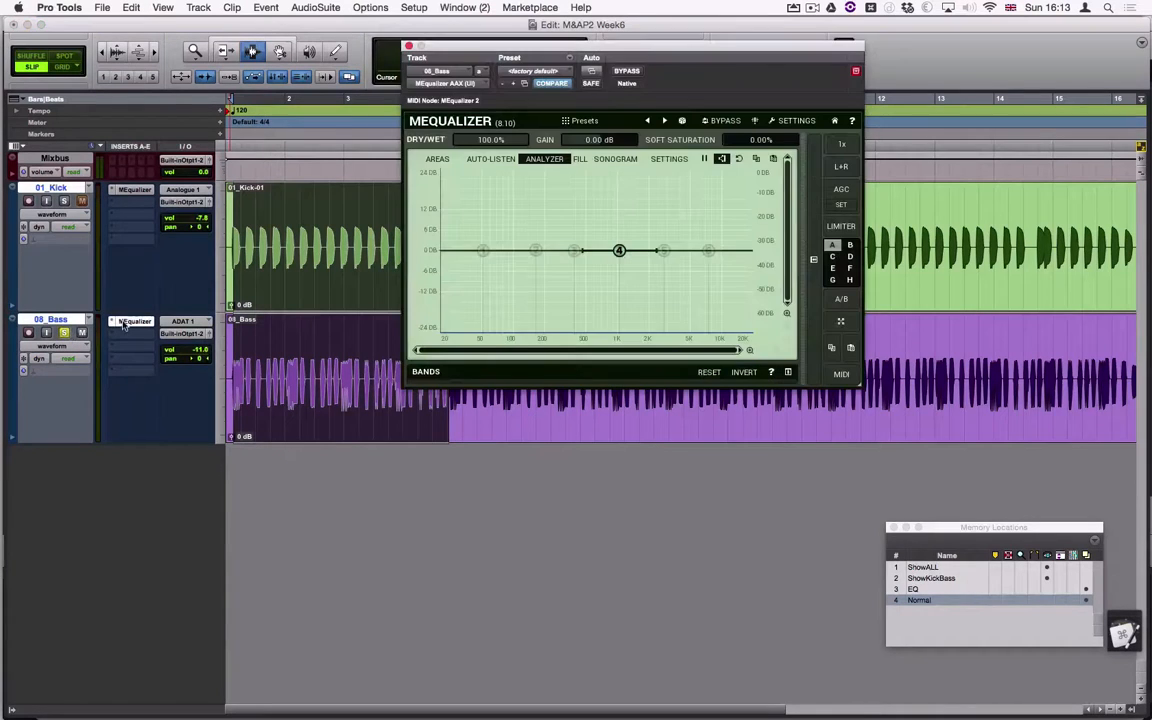
{"action": "left_click", "coordinate": [483, 250]}
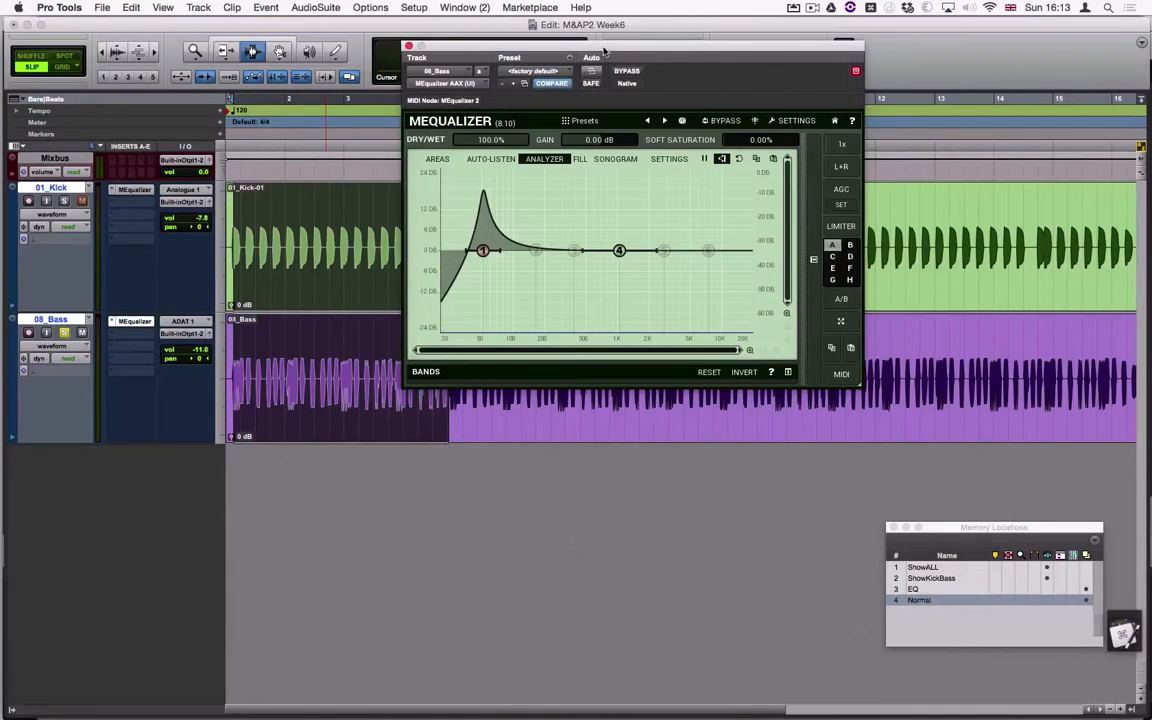
{"action": "left_click_drag", "start_coordinate": [546, 49], "coordinate": [386, 92]}
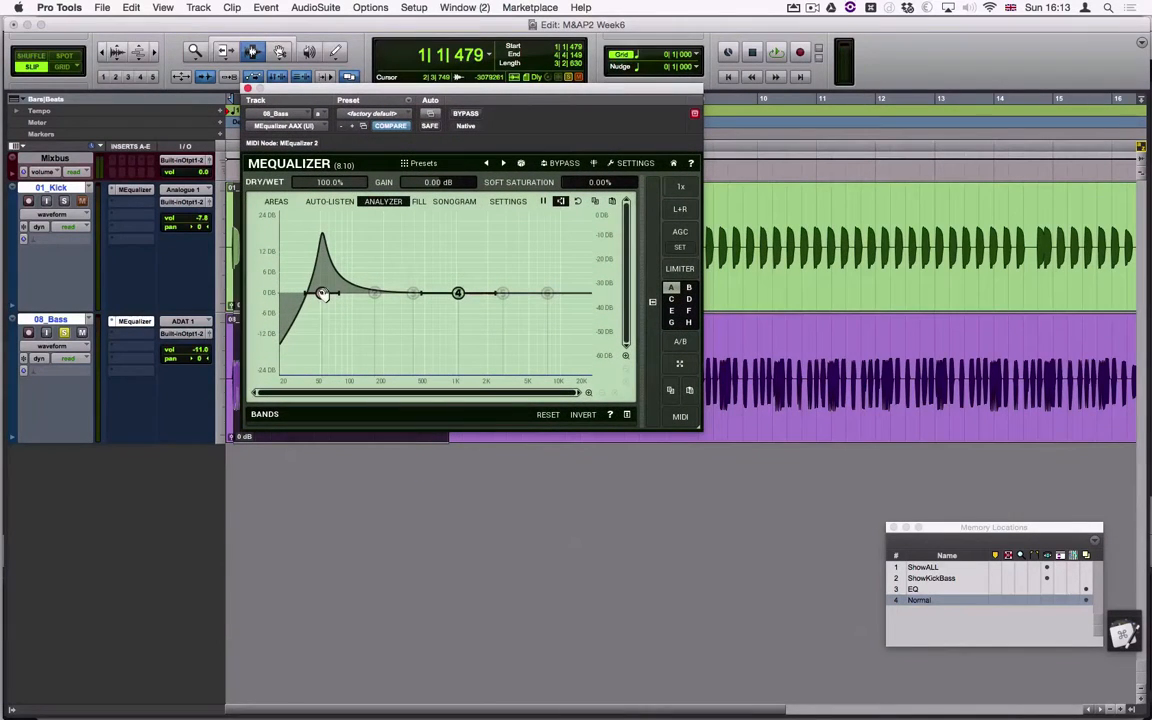
Step: Raise the bass's high-pass cutoff to about 70 Hz while the bass plays
{"action": "key", "text": "space"}
{"action": "mouse_move", "coordinate": [321, 293]}
{"action": "left_mouse_down"}
{"action": "mouse_move", "coordinate": [298, 294]}
{"action": "mouse_move", "coordinate": [386, 295]}
{"action": "mouse_move", "coordinate": [339, 297]}
{"action": "left_mouse_up"}
{"action": "key", "text": "space"}
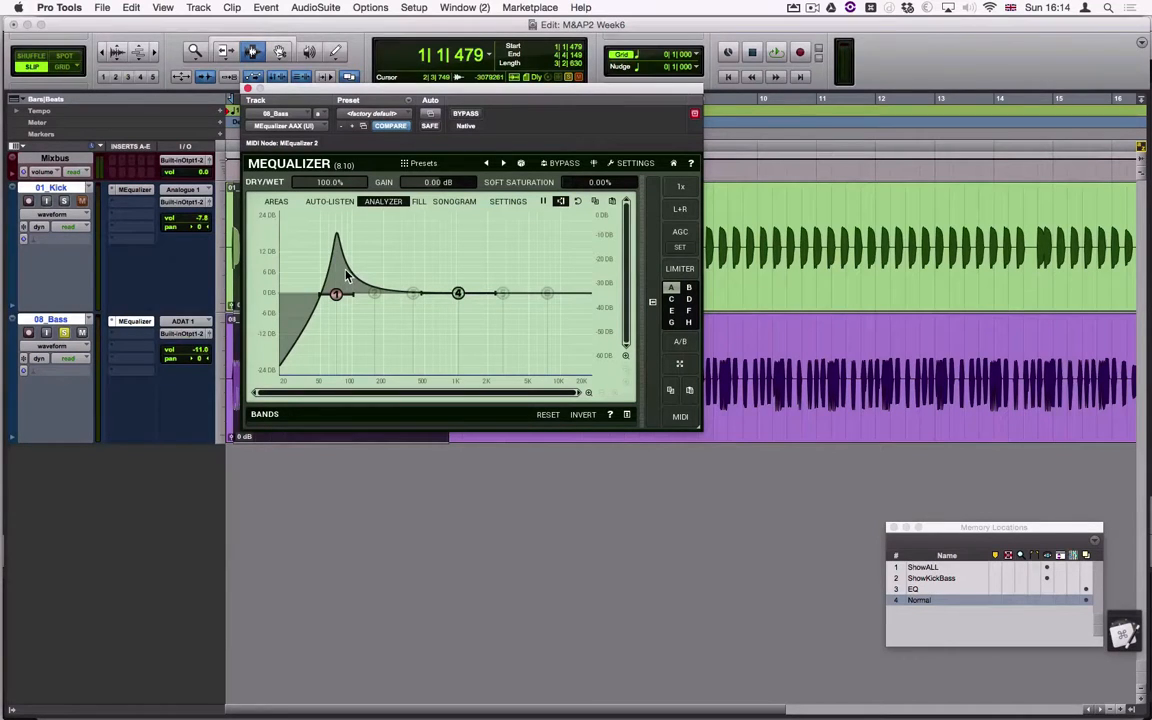
Step: Switch the bass equalizer to preset slot B and boost band 2 by about 7 dB near 70 Hz during playback
{"action": "left_click", "coordinate": [689, 289]}
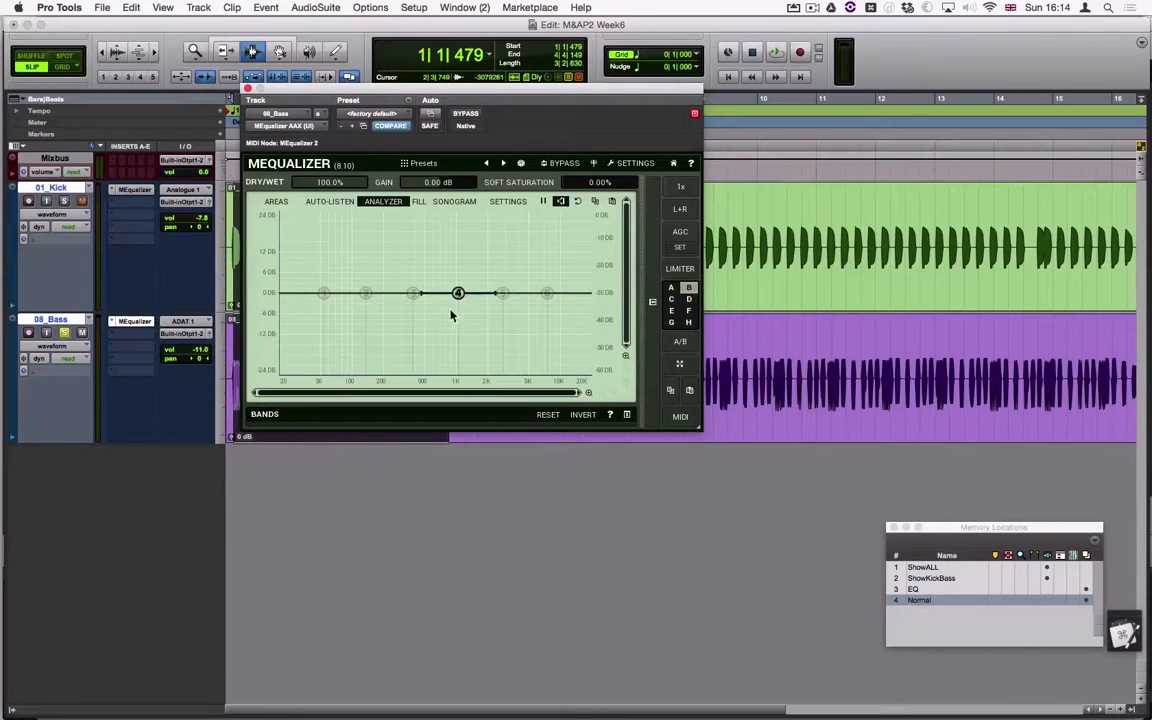
{"action": "left_click", "coordinate": [365, 294]}
{"action": "key", "text": "space"}
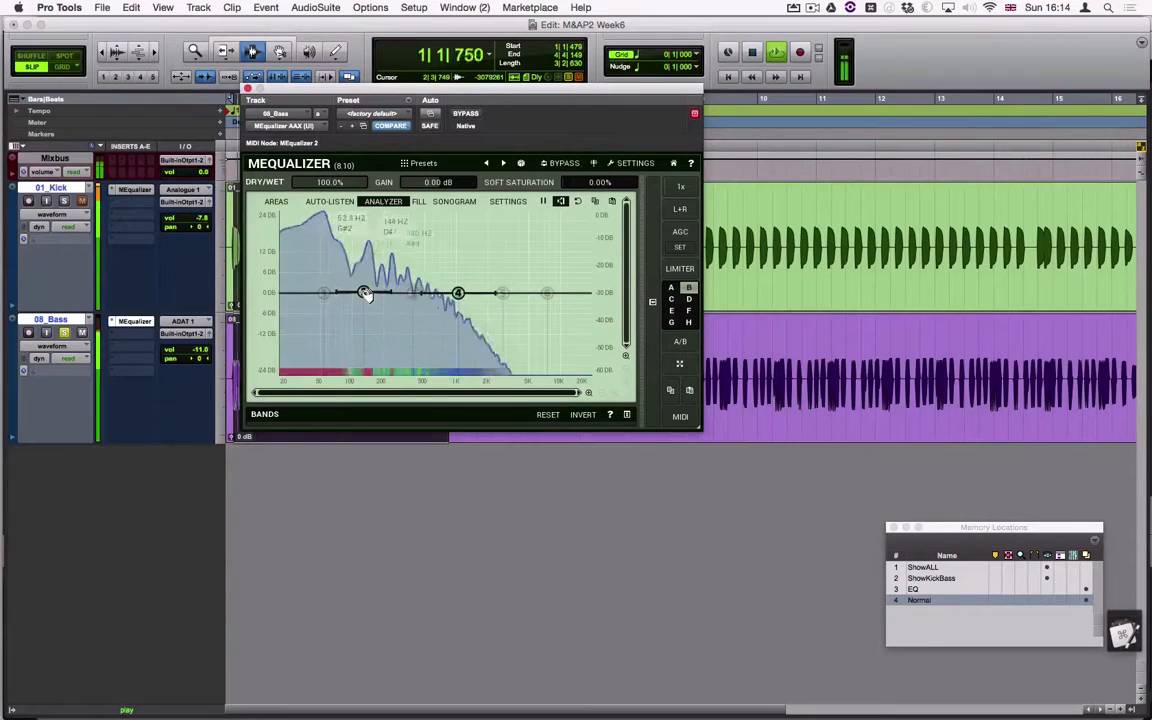
{"action": "left_click_drag", "start_coordinate": [365, 294], "coordinate": [337, 270]}
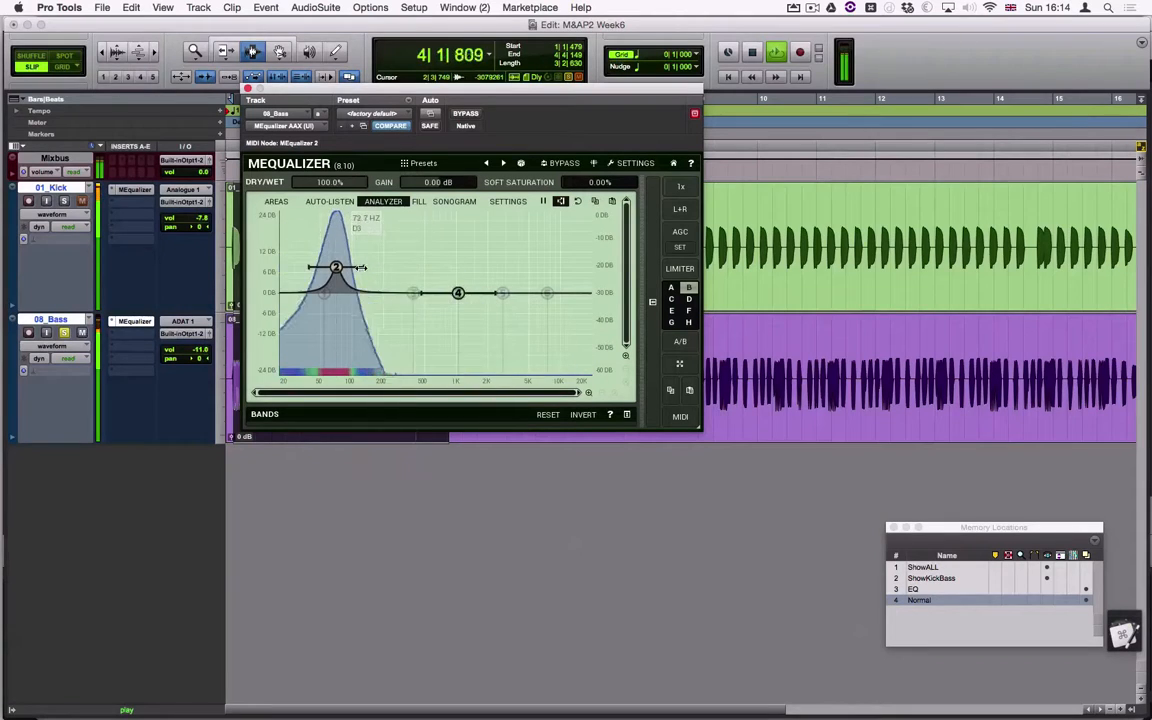
{"action": "key", "text": "space"}
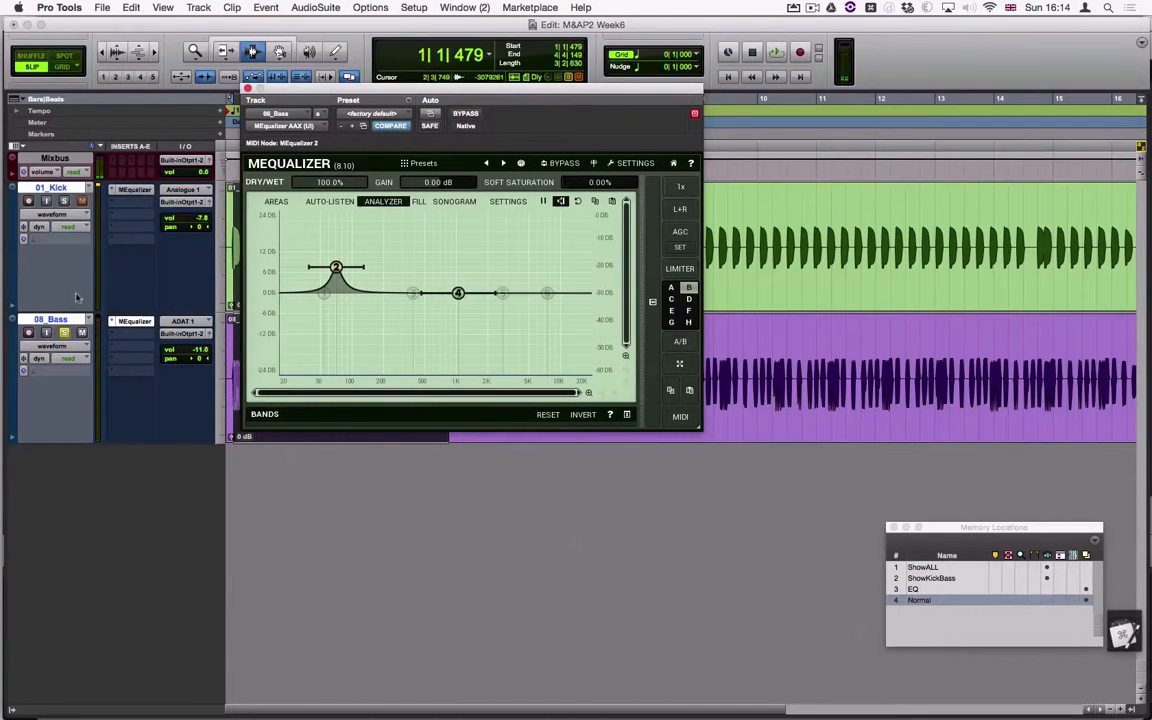
Step: Solo the kick instead of the bass and open the kick's MEqualizer
{"action": "left_click", "coordinate": [63, 332]}
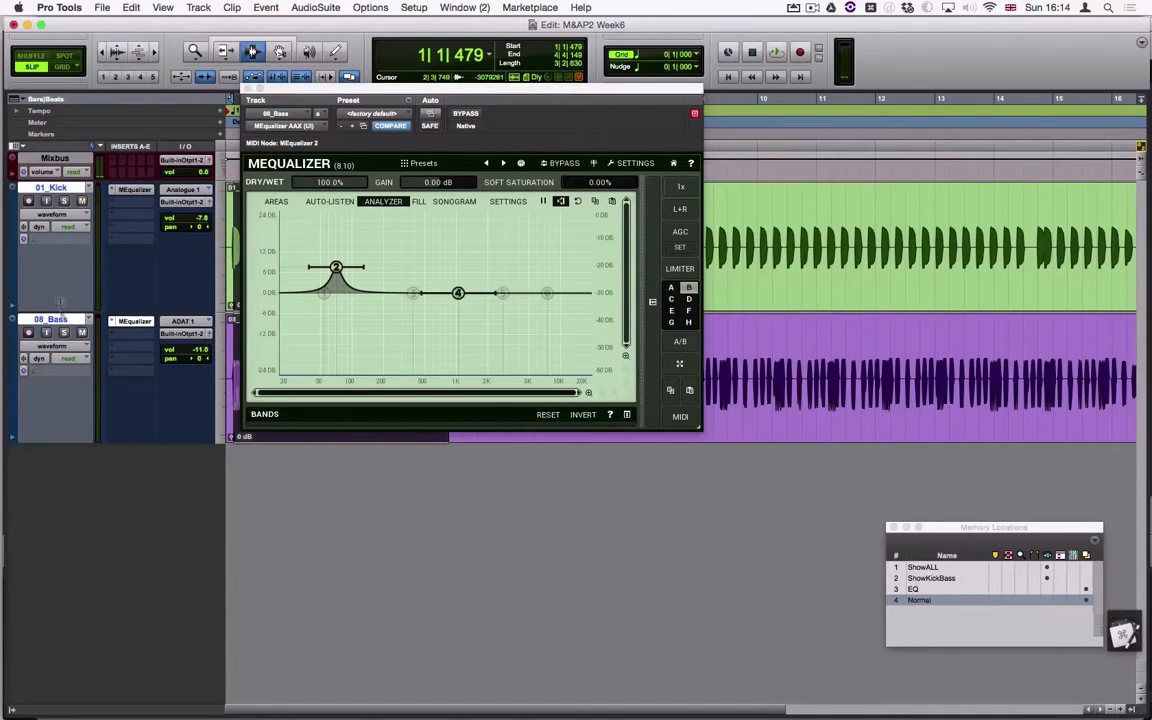
{"action": "left_click", "coordinate": [64, 200]}
{"action": "left_click", "coordinate": [130, 190]}
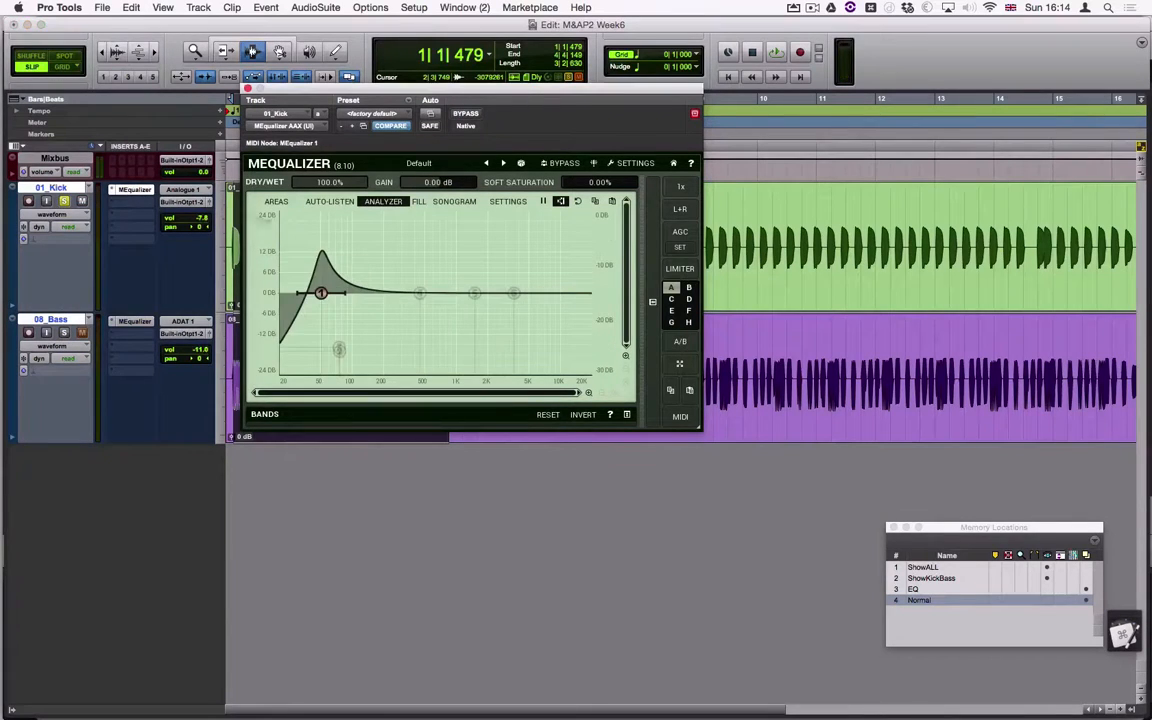
Step: Enable band 4 of the kick's equalizer and cut about 16 dB near 75 Hz while the kick plays
{"action": "mouse_move", "coordinate": [420, 295]}
{"action": "left_click_drag", "start_coordinate": [421, 294], "coordinate": [376, 298]}
{"action": "key", "text": "space"}
{"action": "left_click_drag", "start_coordinate": [350, 294], "coordinate": [337, 313]}
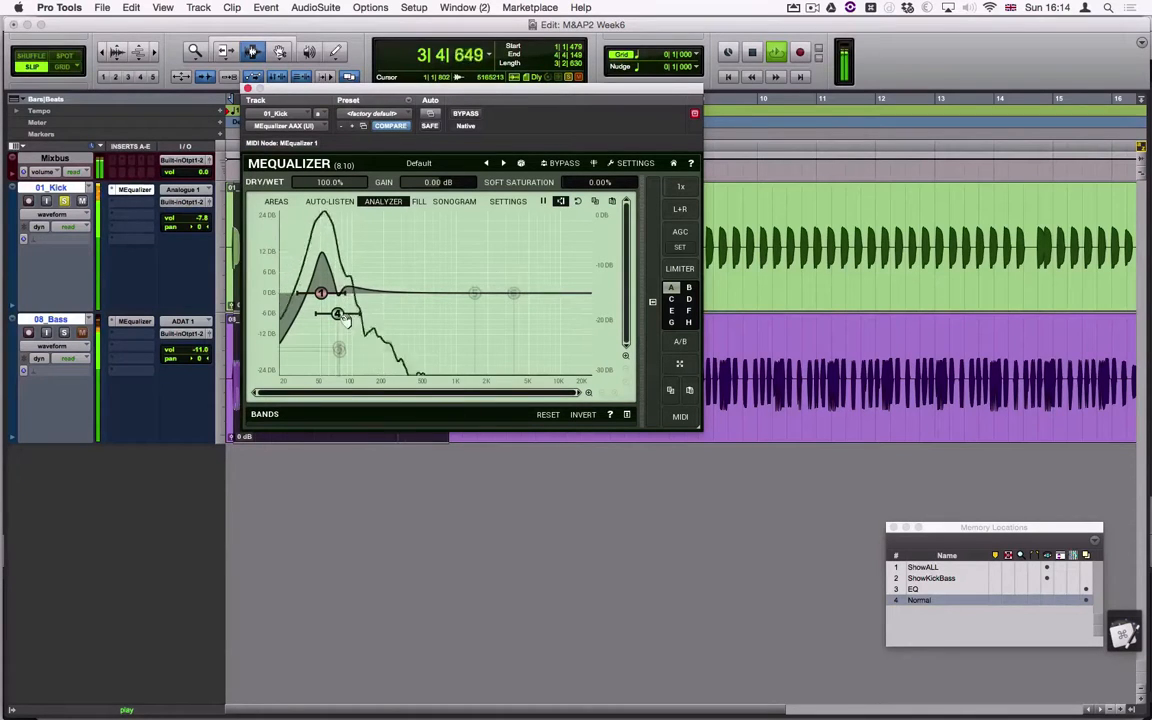
{"action": "left_click_drag", "start_coordinate": [337, 313], "coordinate": [341, 349]}
Step: Compare the kick with band 4 off and on, and widen its cut near 70 Hz to a Q of 3.44
{"action": "double_click", "coordinate": [341, 349]}
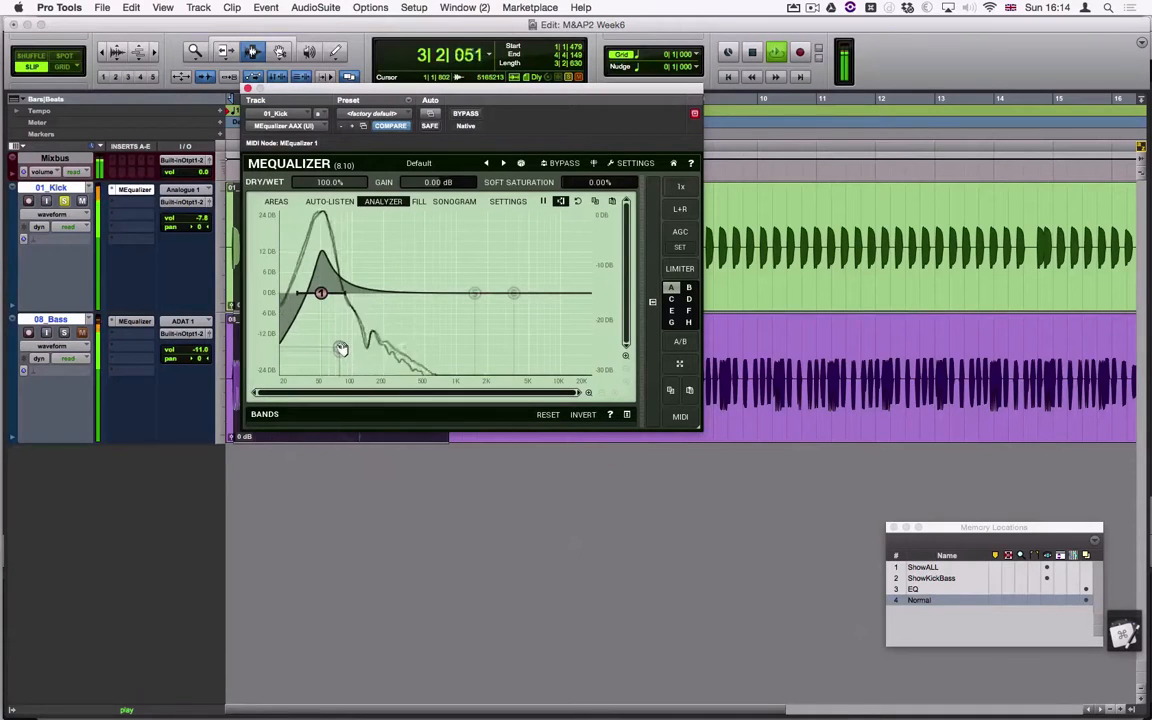
{"action": "double_click", "coordinate": [340, 347]}
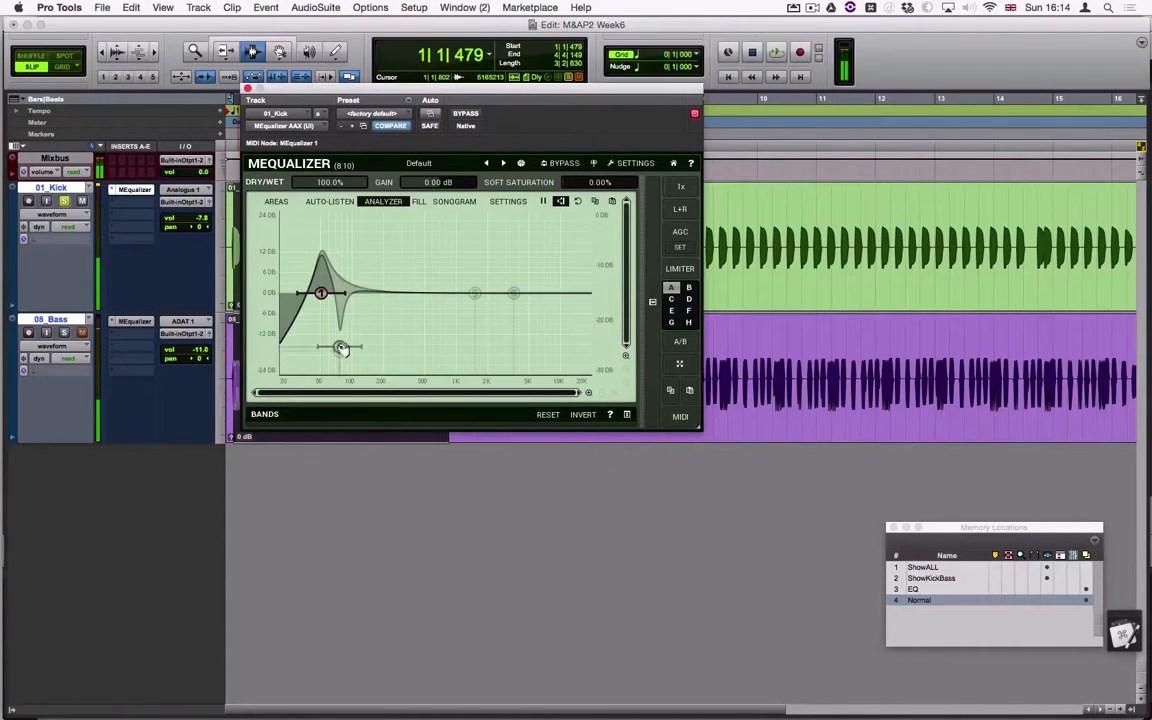
{"action": "mouse_move", "coordinate": [348, 354]}
{"action": "left_mouse_down"}
{"action": "mouse_move", "coordinate": [342, 330]}
{"action": "mouse_move", "coordinate": [336, 348]}
{"action": "left_mouse_up"}
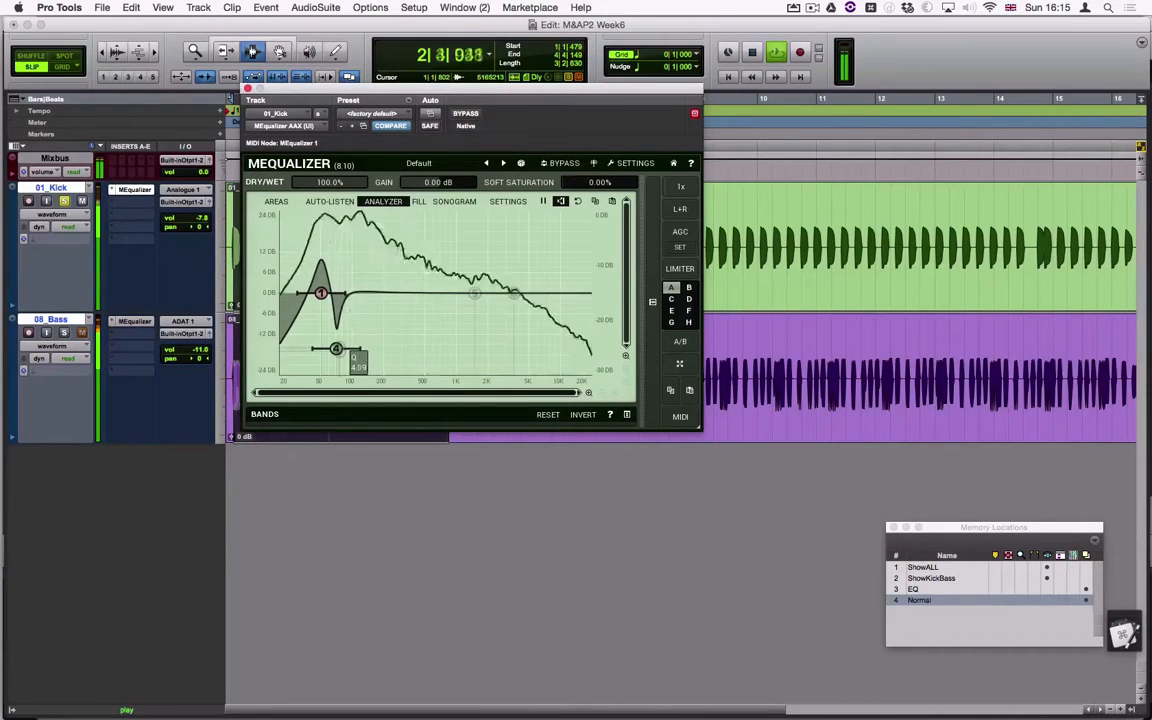
{"action": "scroll", "coordinate": [338, 350], "scroll_direction": "down", "scroll_amount": 2}
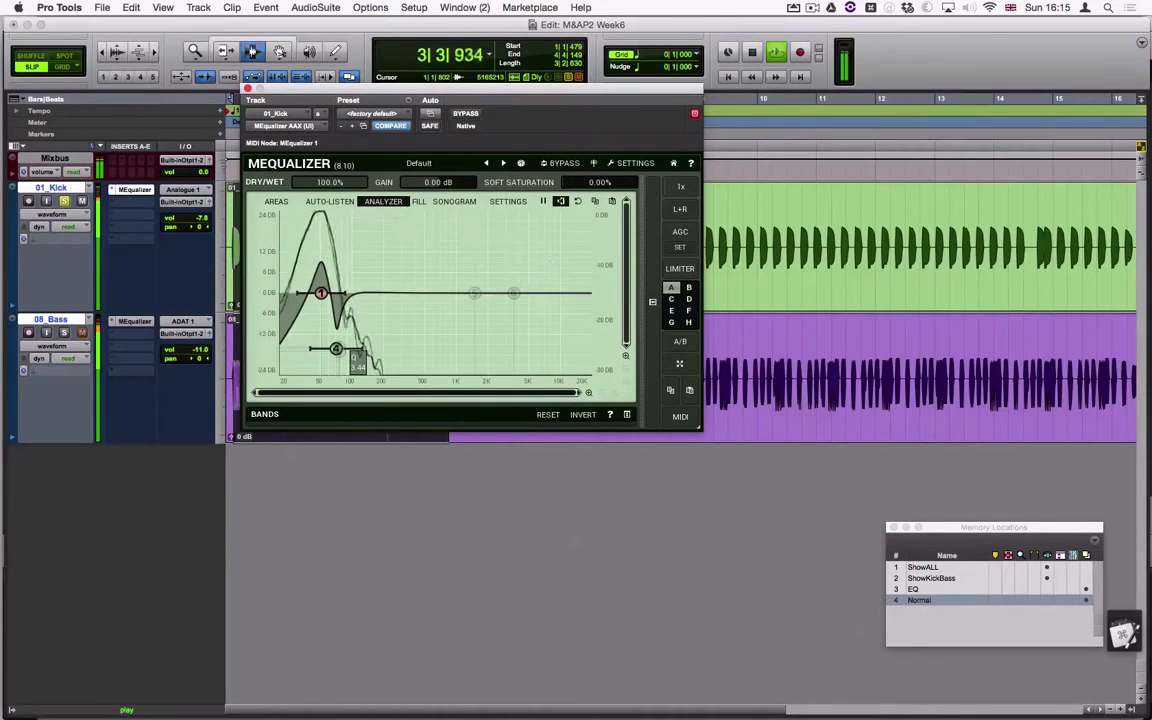
{"action": "key", "text": "space"}
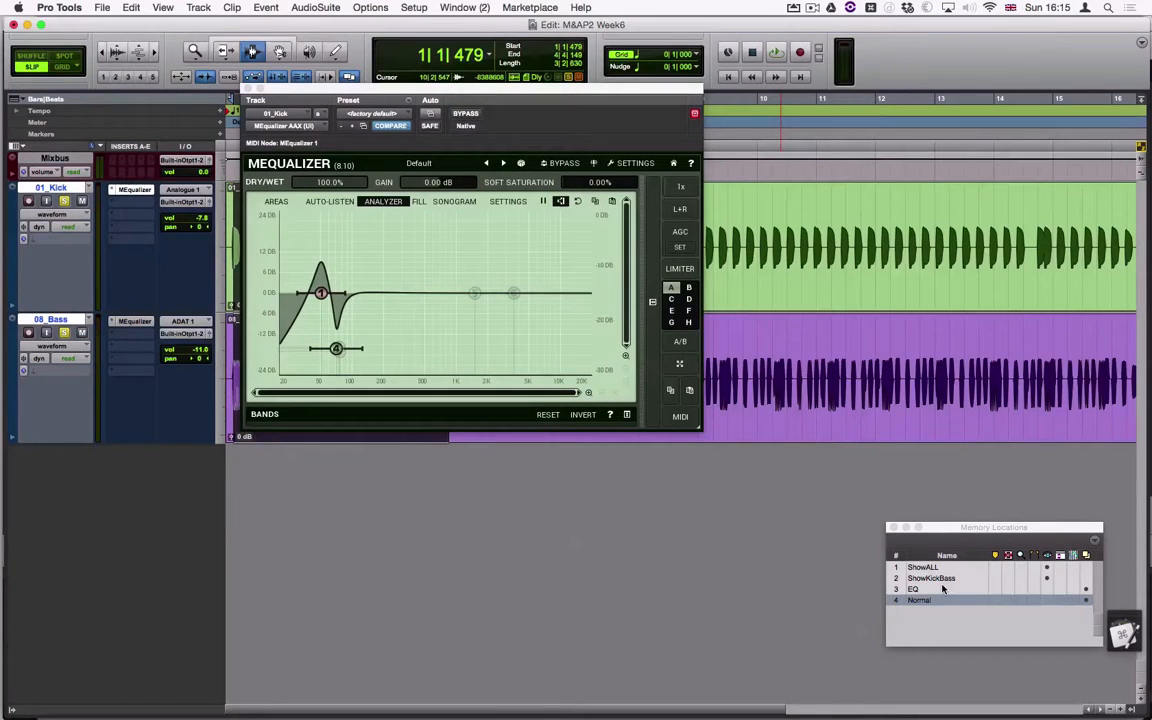
Step: View the kick and bass equalizers side by side with the EQ memory location and return to the Normal one
{"action": "left_click", "coordinate": [940, 590]}
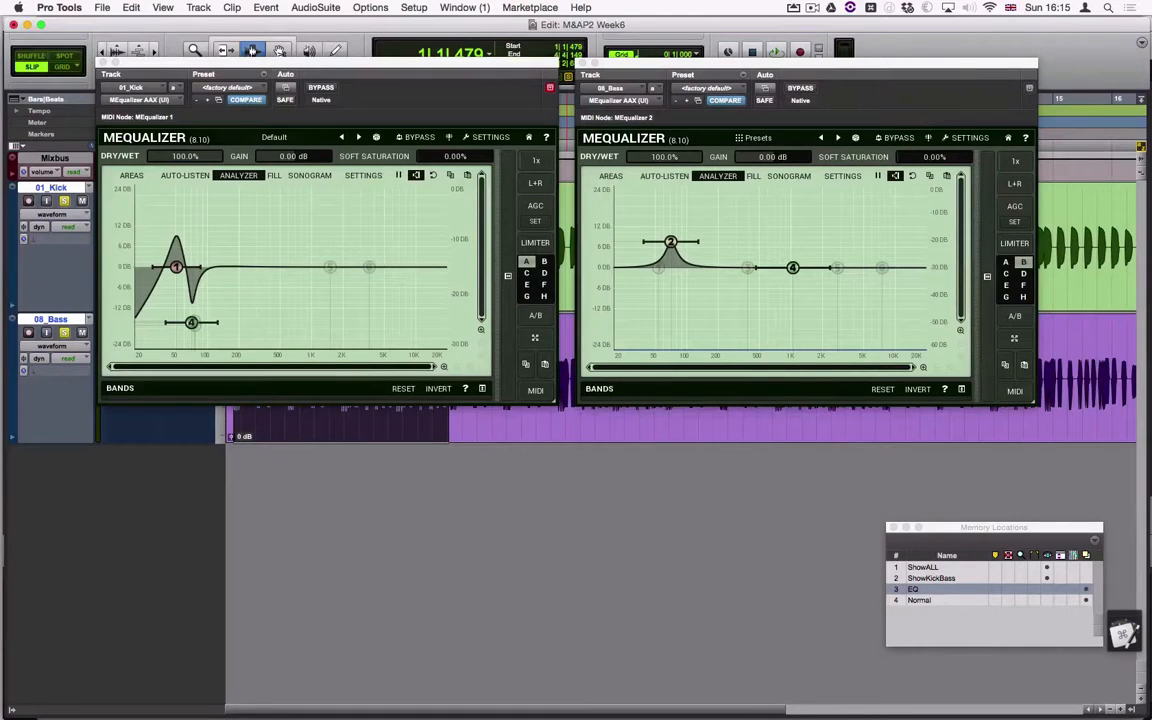
{"action": "left_click", "coordinate": [939, 600]}
{"action": "left_click", "coordinate": [939, 600]}
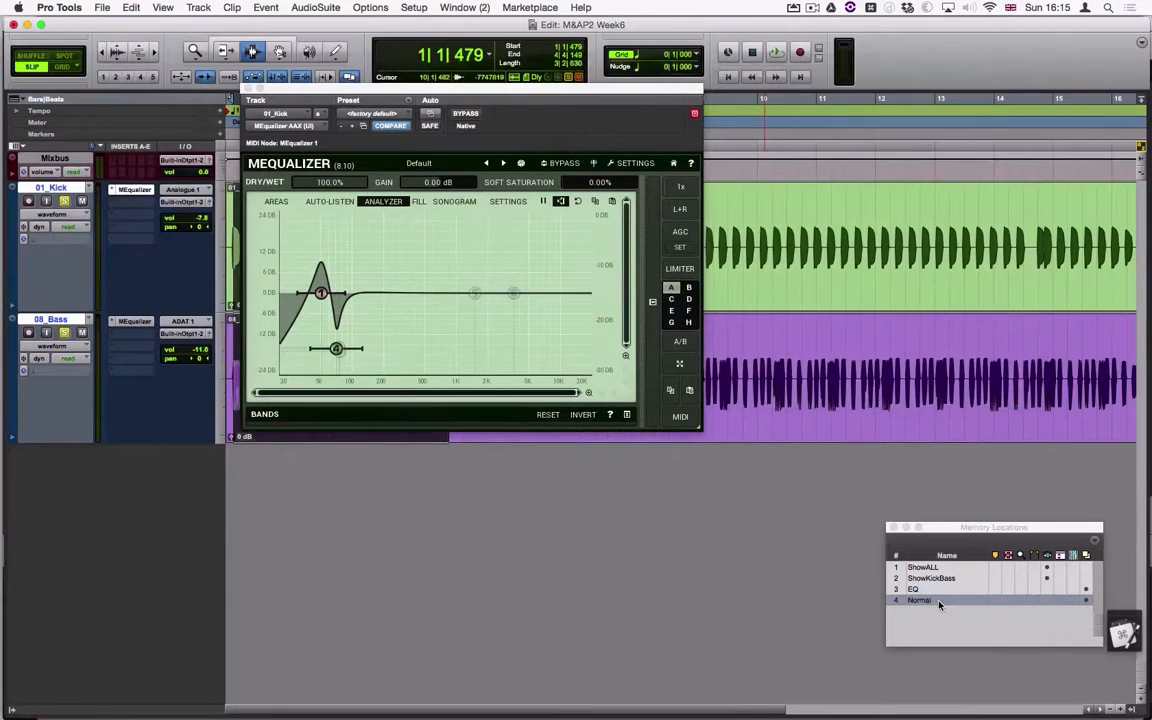
Step: Close the kick's equalizer window and play the soloed kick and bass together
{"action": "left_click", "coordinate": [238, 90]}
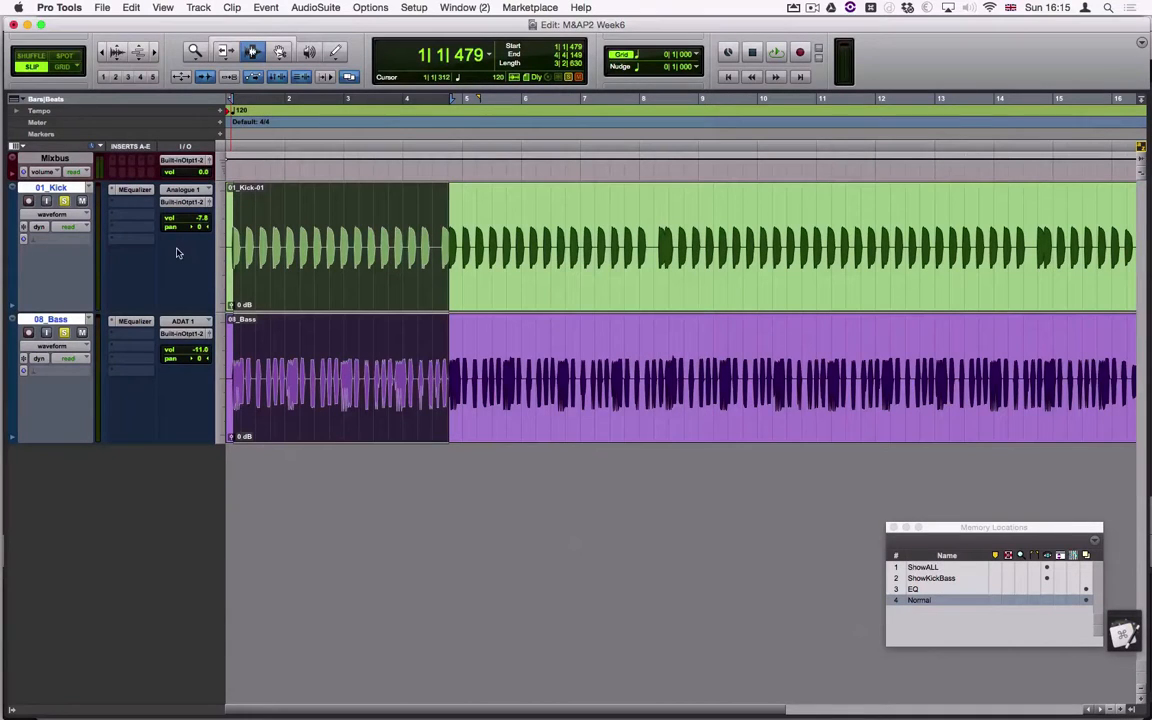
{"action": "key", "text": "space"}
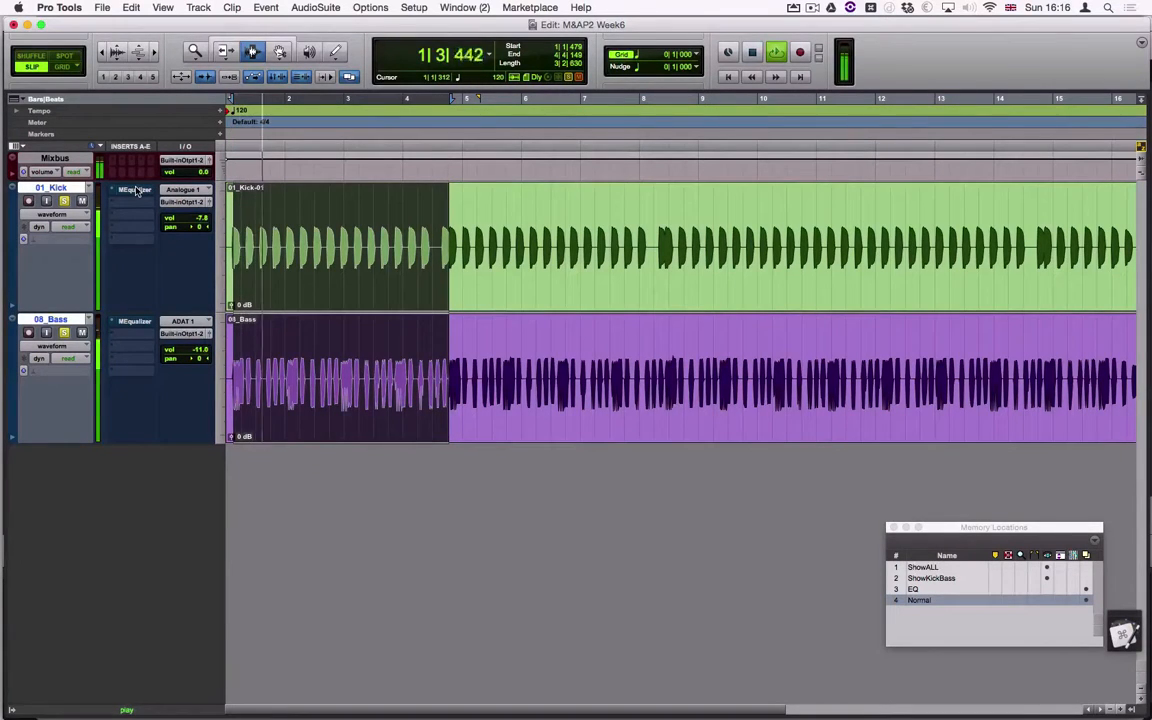